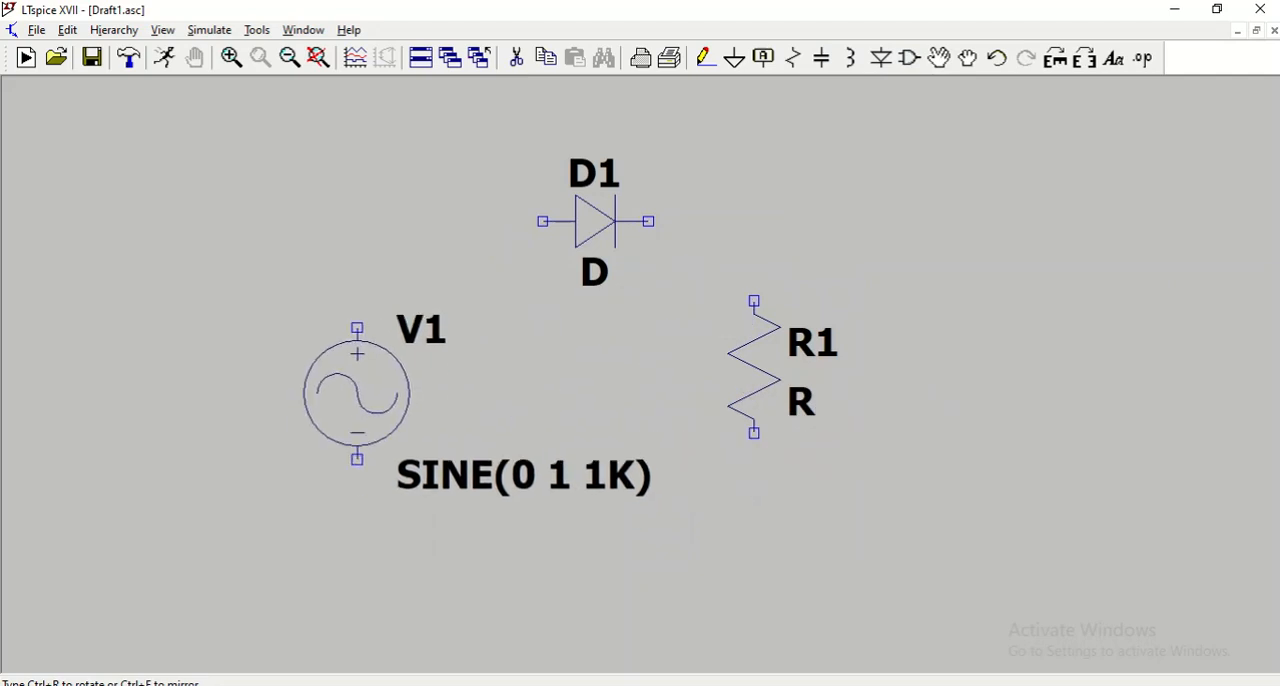
Place the sine voltage source on the source side of the diode and a ground symbol below the resistor.
{"action": "left_click", "coordinate": [357, 376]}
{"action": "key", "text": "Escape"}
{"action": "left_click", "coordinate": [736, 60]}
{"action": "left_click", "coordinate": [728, 593]}
{"action": "key", "text": "Escape"}
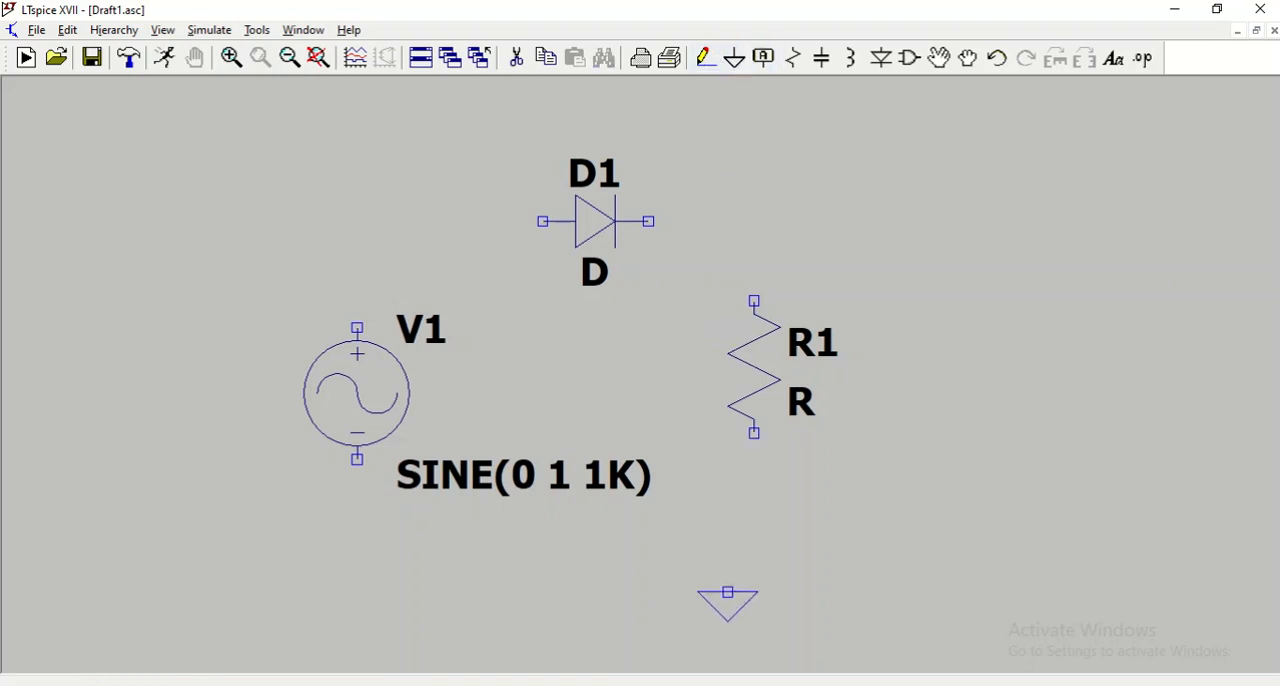
Wire V1's positive terminal to D1's anode and D1's cathode to the upper end of R1.
{"action": "left_click", "coordinate": [706, 60]}
{"action": "left_click", "coordinate": [358, 327]}
{"action": "left_click", "coordinate": [543, 221]}
{"action": "left_click", "coordinate": [649, 221]}
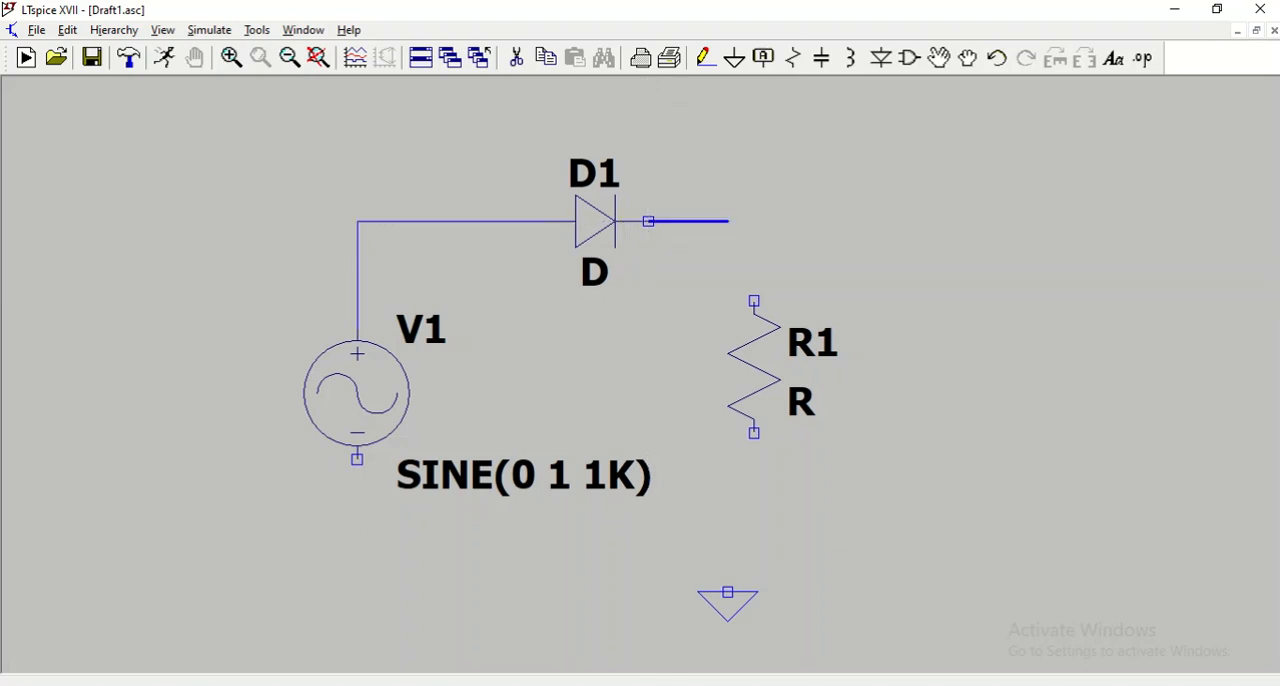
{"action": "left_click", "coordinate": [754, 221]}
{"action": "left_click", "coordinate": [754, 300]}
Wire the lower end of R1 back to V1's negative terminal and connect the ground symbol to that return wire.
{"action": "left_click", "coordinate": [754, 433]}
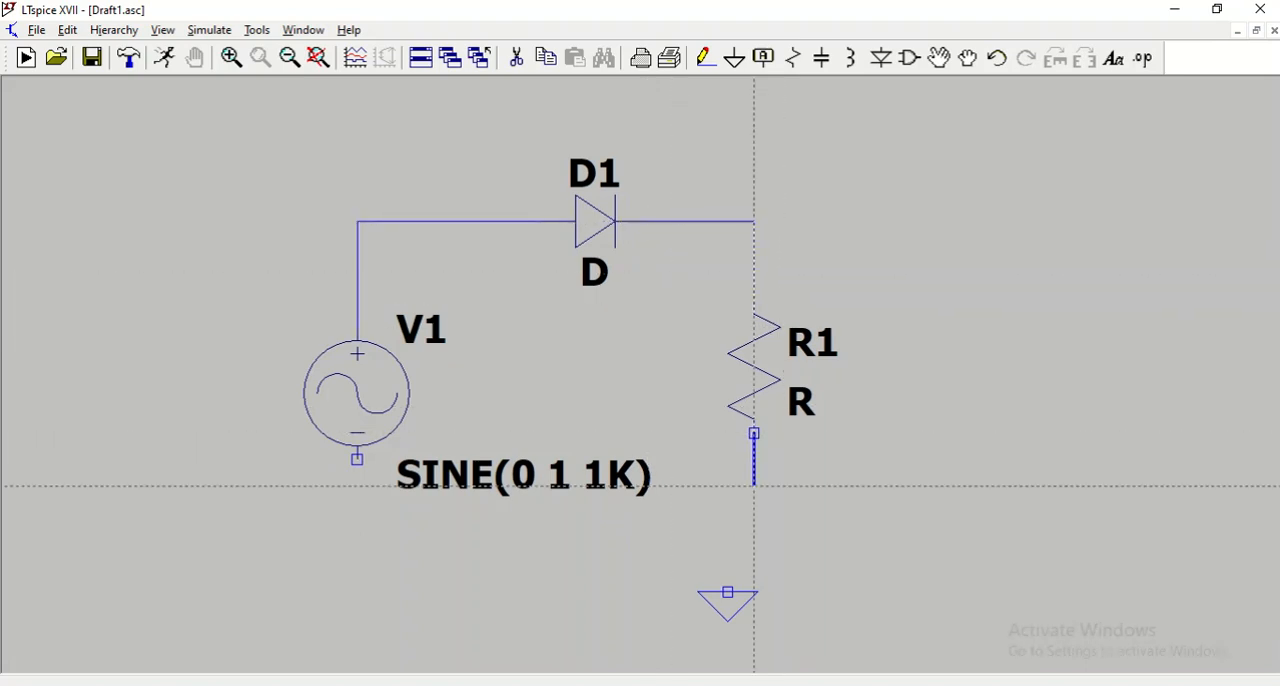
{"action": "left_click", "coordinate": [754, 513]}
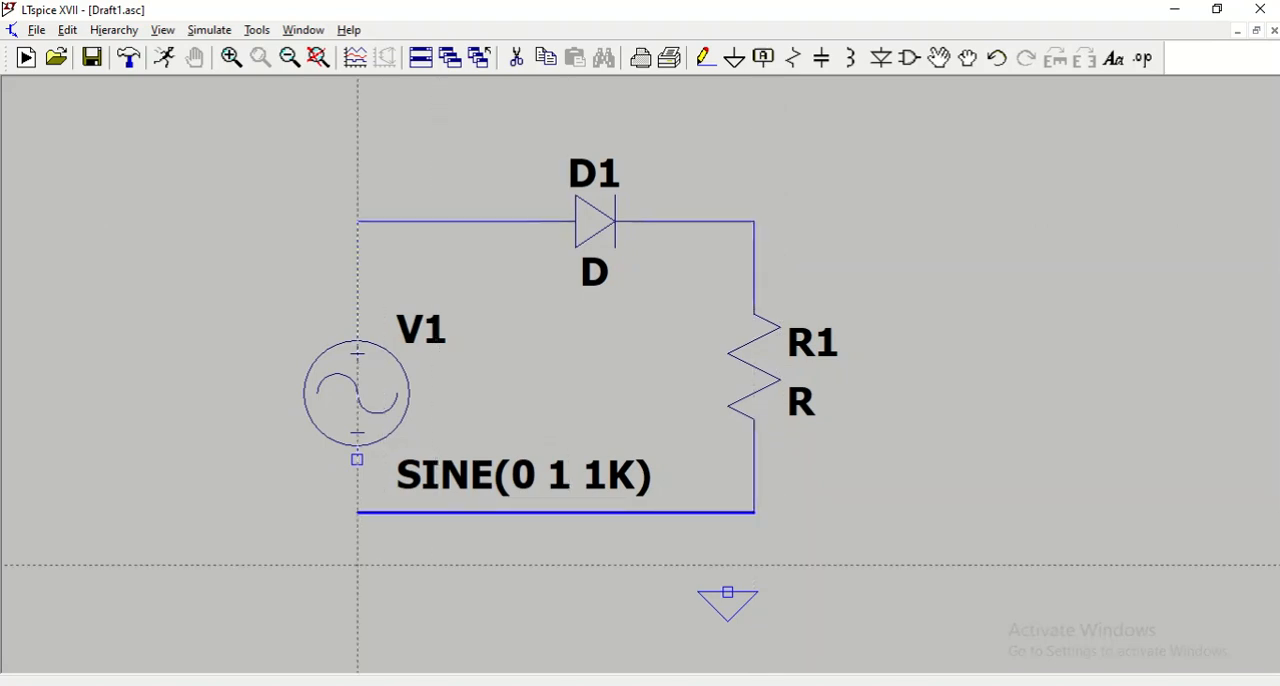
{"action": "left_click", "coordinate": [357, 460]}
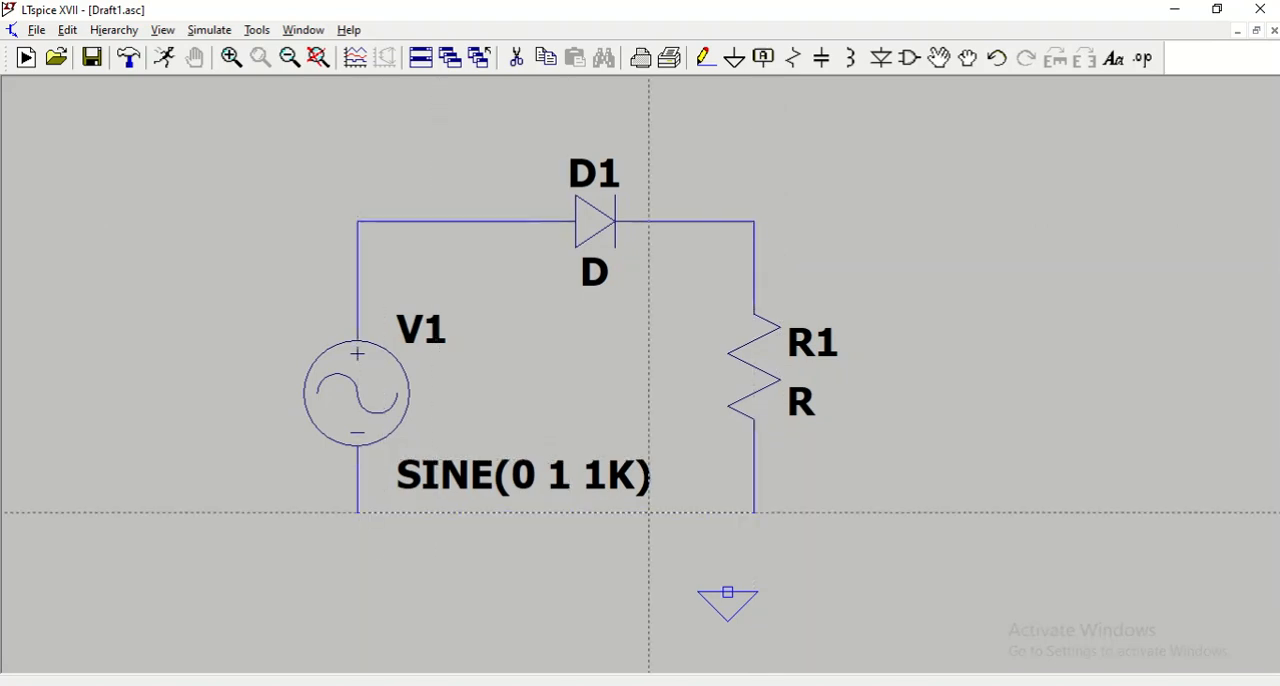
{"action": "left_click", "coordinate": [728, 592]}
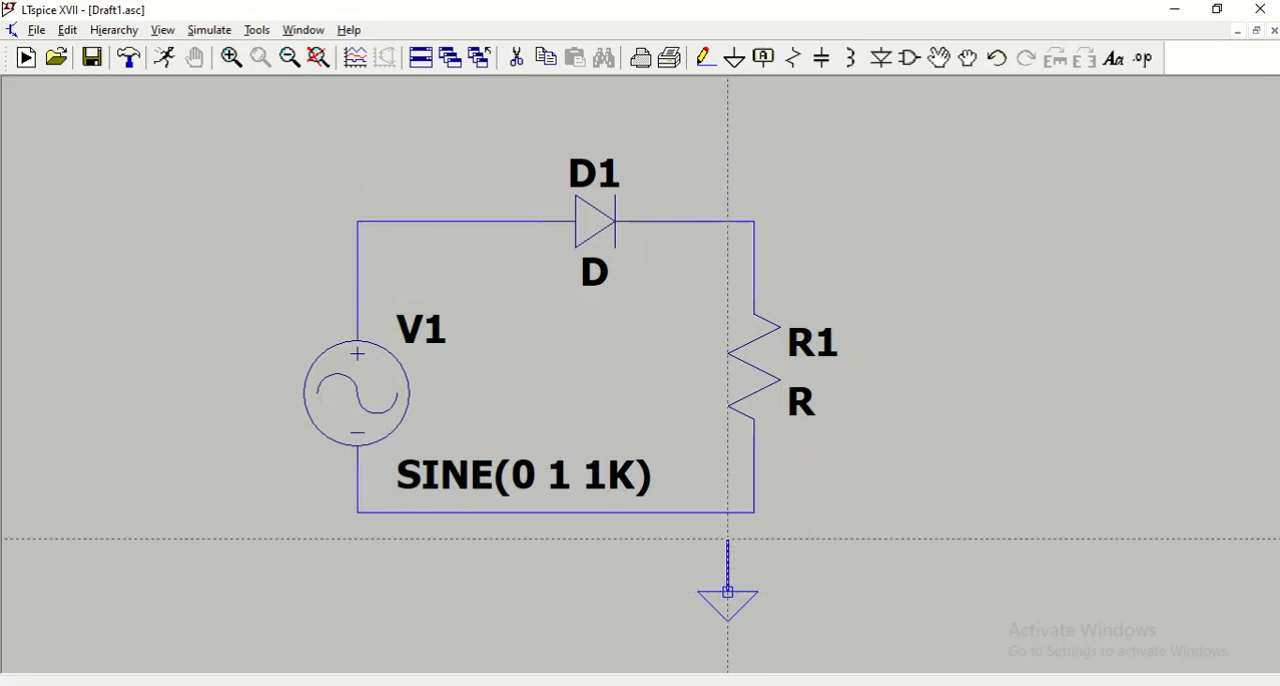
{"action": "left_click", "coordinate": [728, 512]}
{"action": "key", "text": "Escape"}
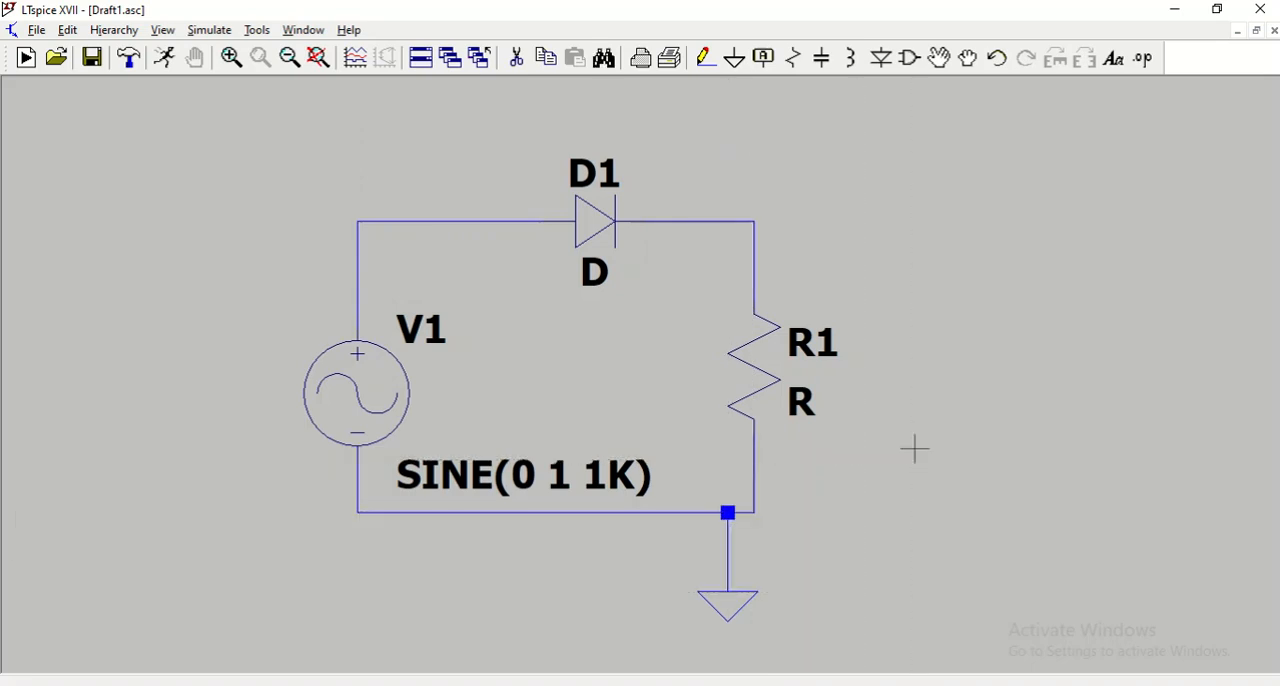
Review the sine function settings of voltage source V1, including its amplitude and frequency.
{"action": "right_click", "coordinate": [376, 411]}
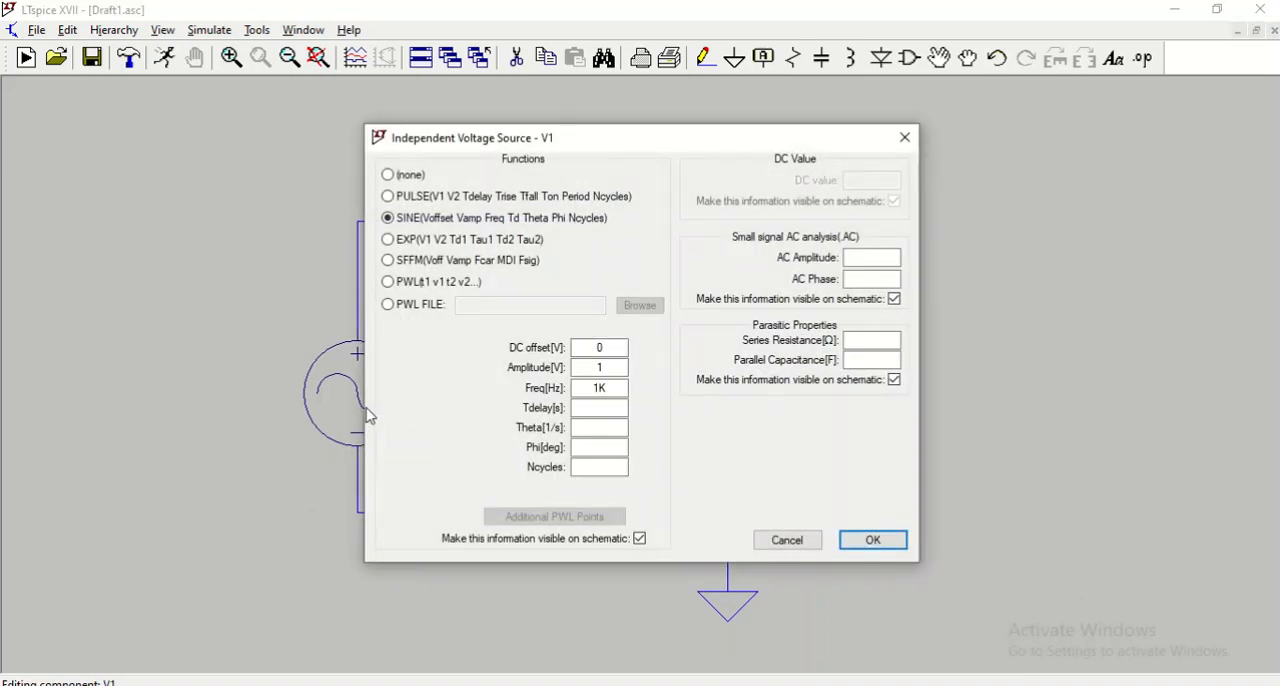
{"action": "left_click", "coordinate": [602, 366]}
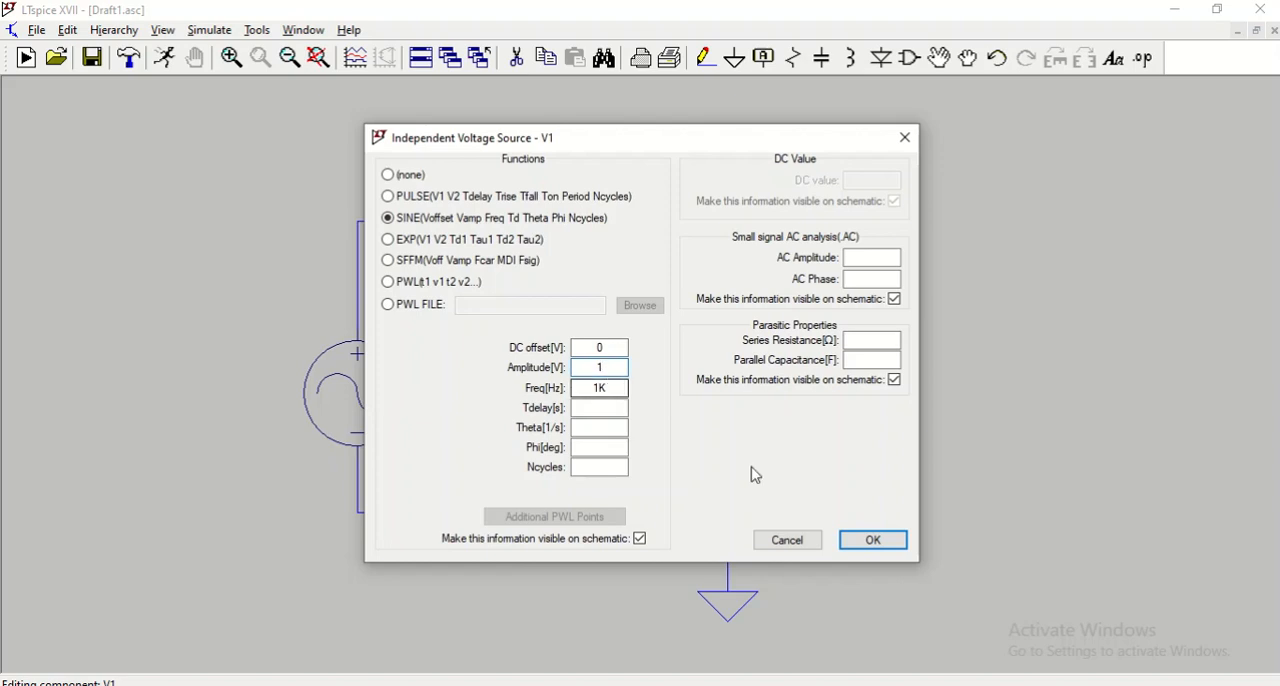
{"action": "left_click", "coordinate": [874, 541]}
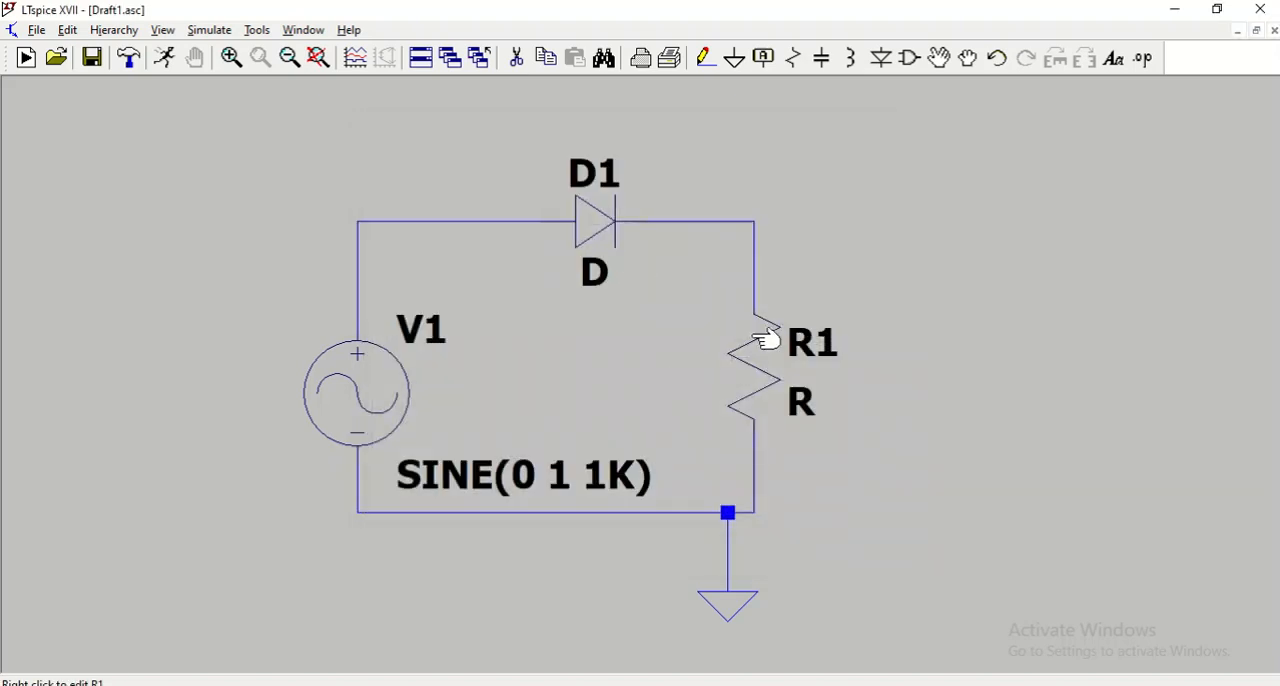
Set the resistance of R1 to 1K.
{"action": "right_click", "coordinate": [760, 362]}
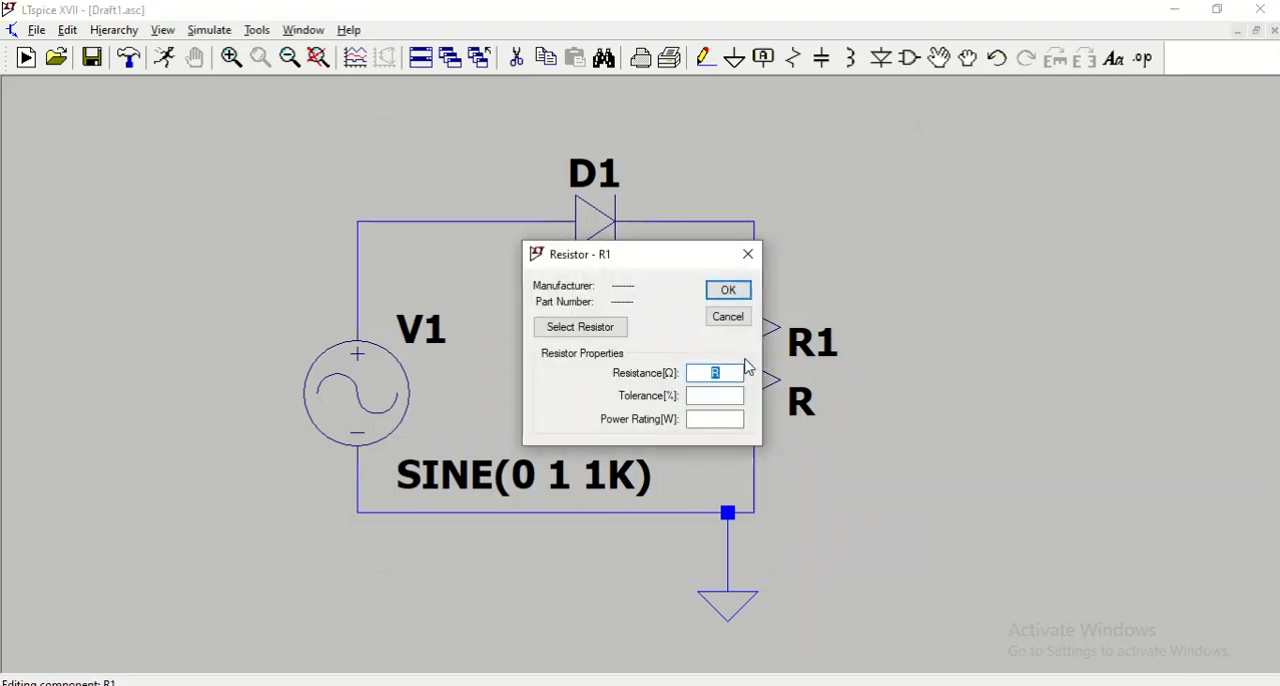
{"action": "type", "text": "1K"}
{"action": "key", "text": "Return"}
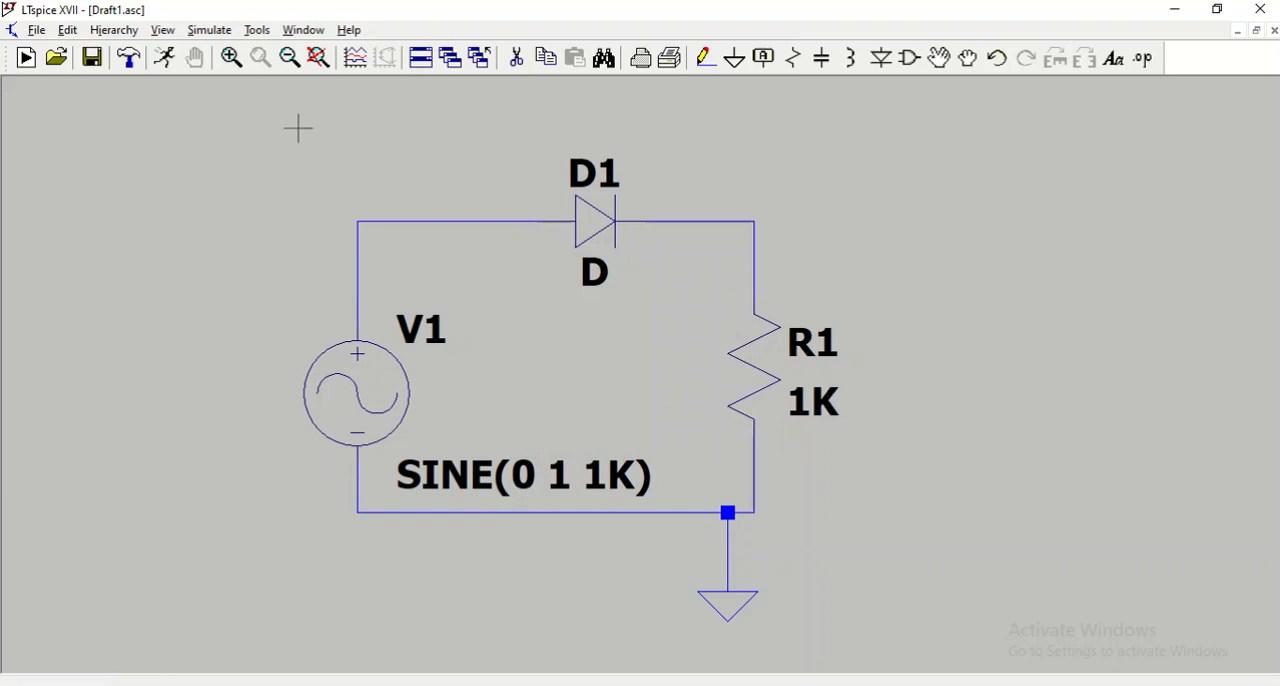
Set up a transient analysis with a stop time of 10m and run the simulation.
{"action": "left_click", "coordinate": [160, 64]}
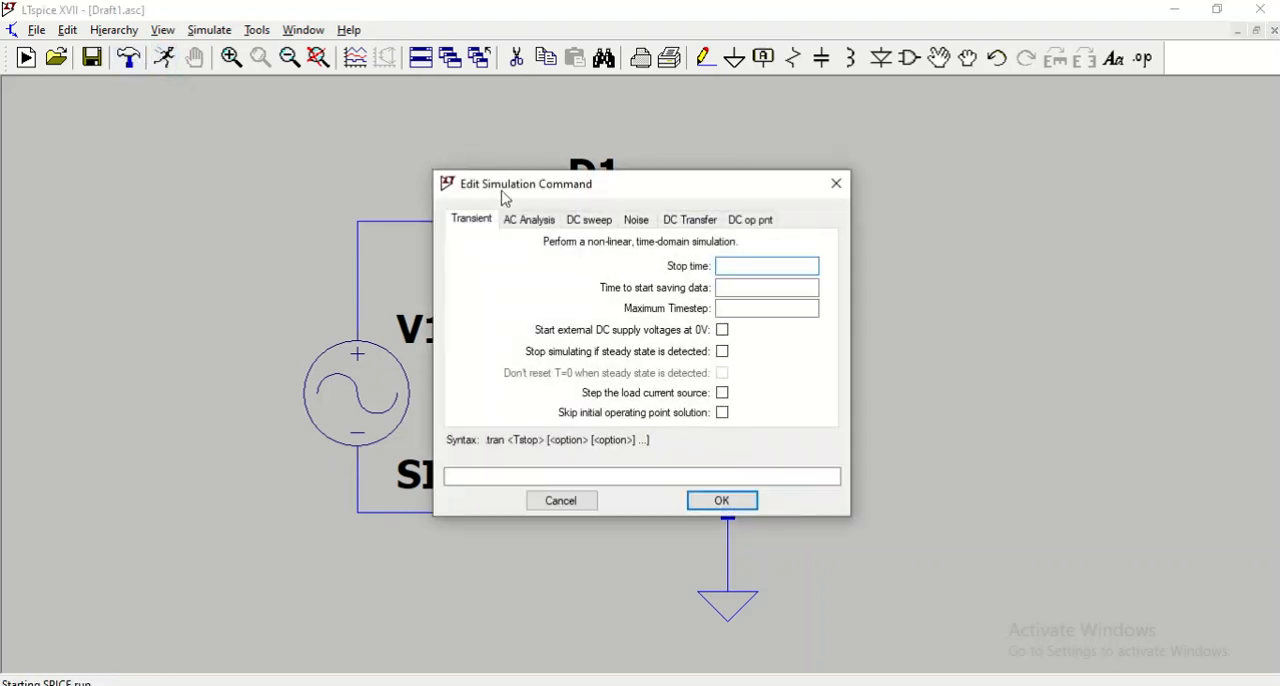
{"action": "left_click", "coordinate": [777, 272]}
{"action": "type", "text": "10m"}
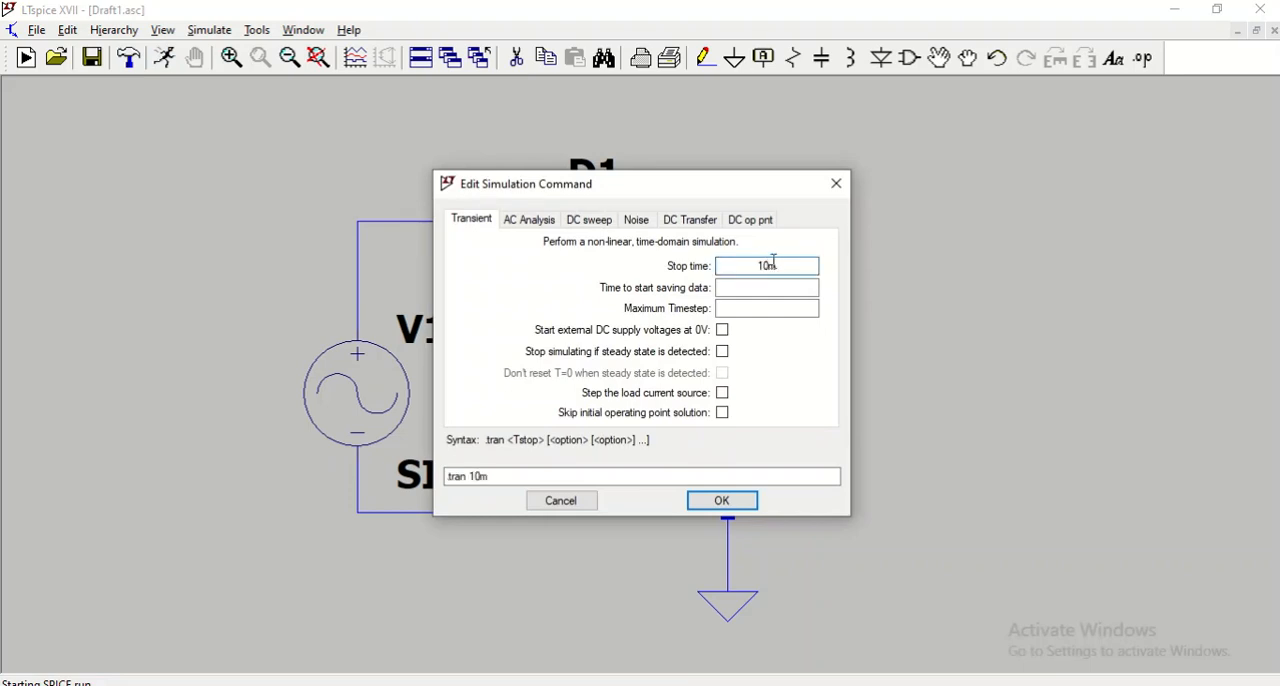
{"action": "left_click", "coordinate": [720, 501]}
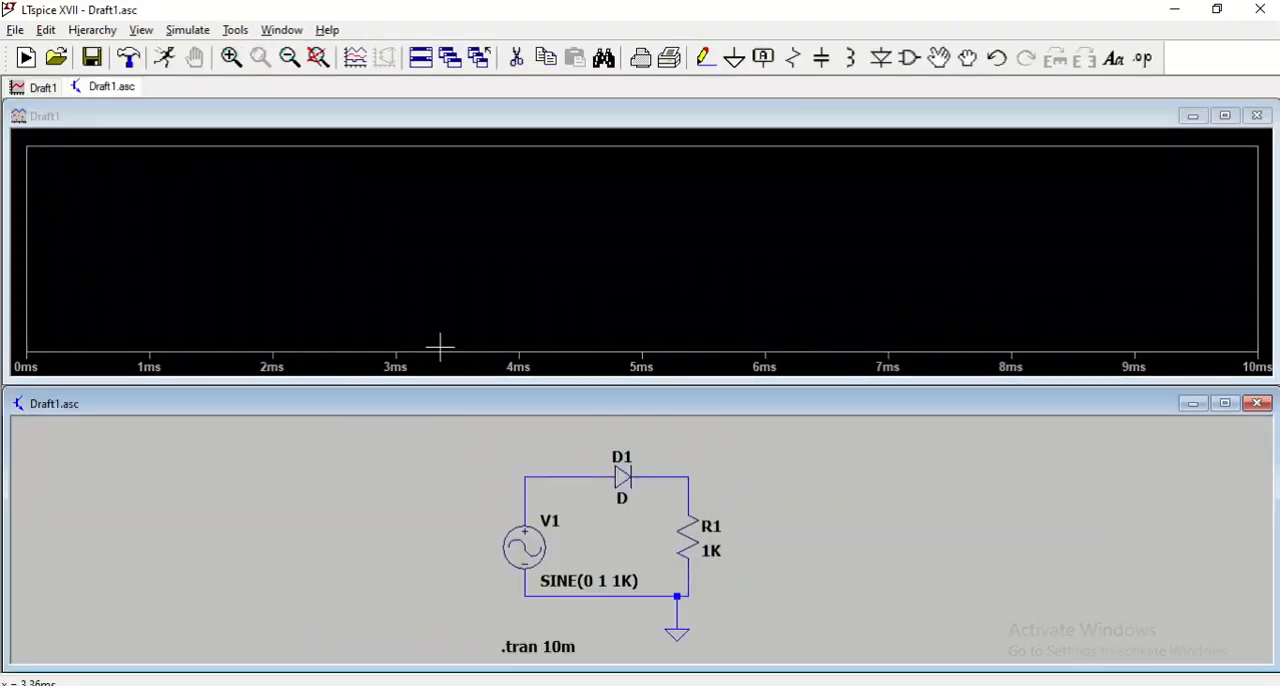
Plot the input voltage at the node before D1 together with the output voltage at the node above R1.
{"action": "left_click", "coordinate": [534, 476]}
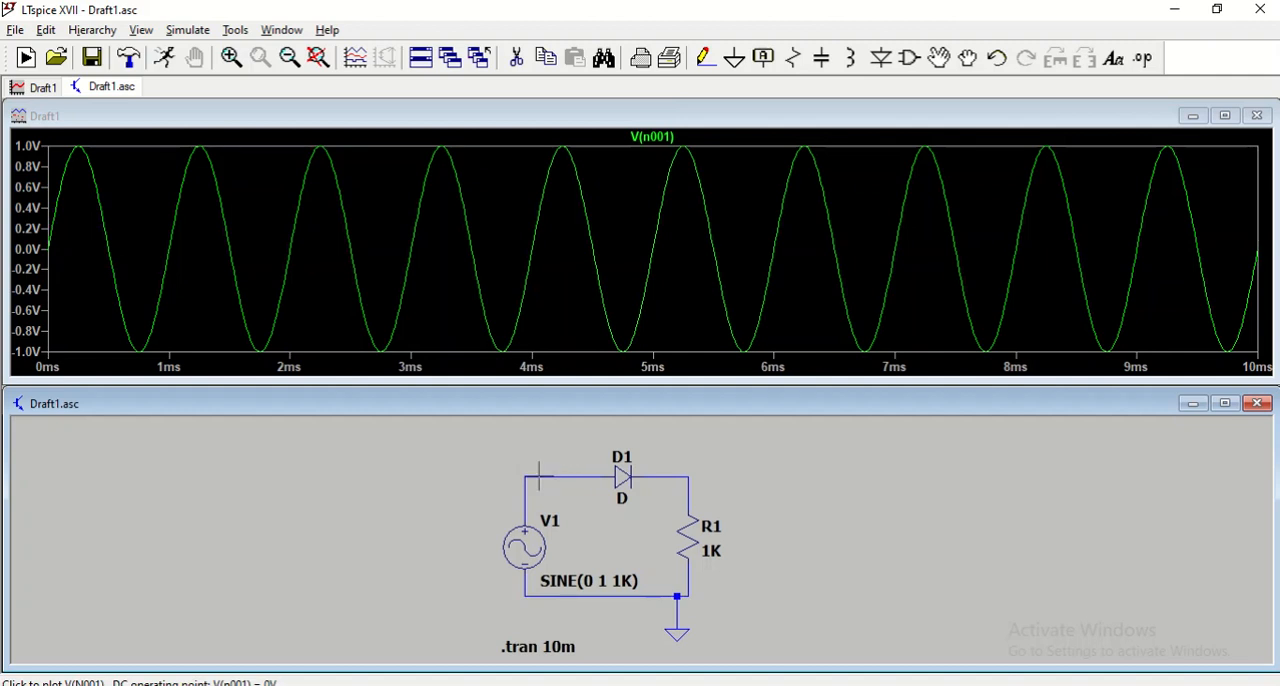
{"action": "left_click", "coordinate": [690, 474]}
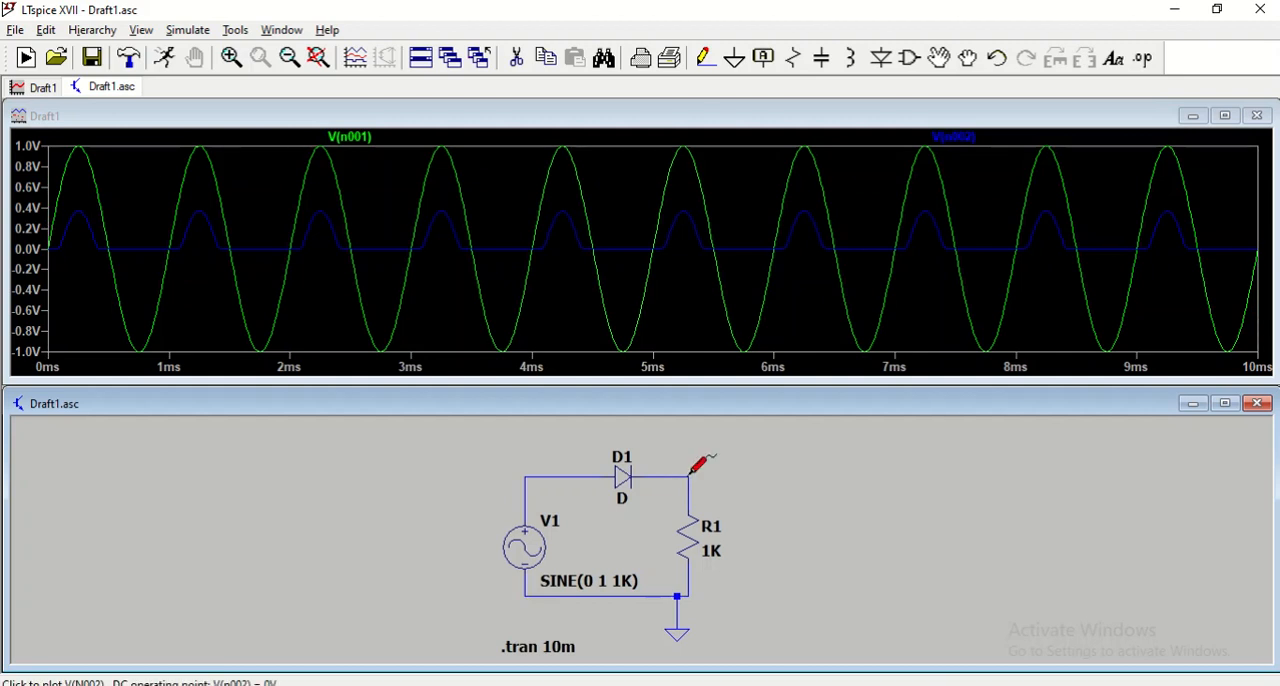
Compare the output voltage waveform on its own and overlaid with the input, examining its first positive peak.
{"action": "left_click", "coordinate": [689, 475]}
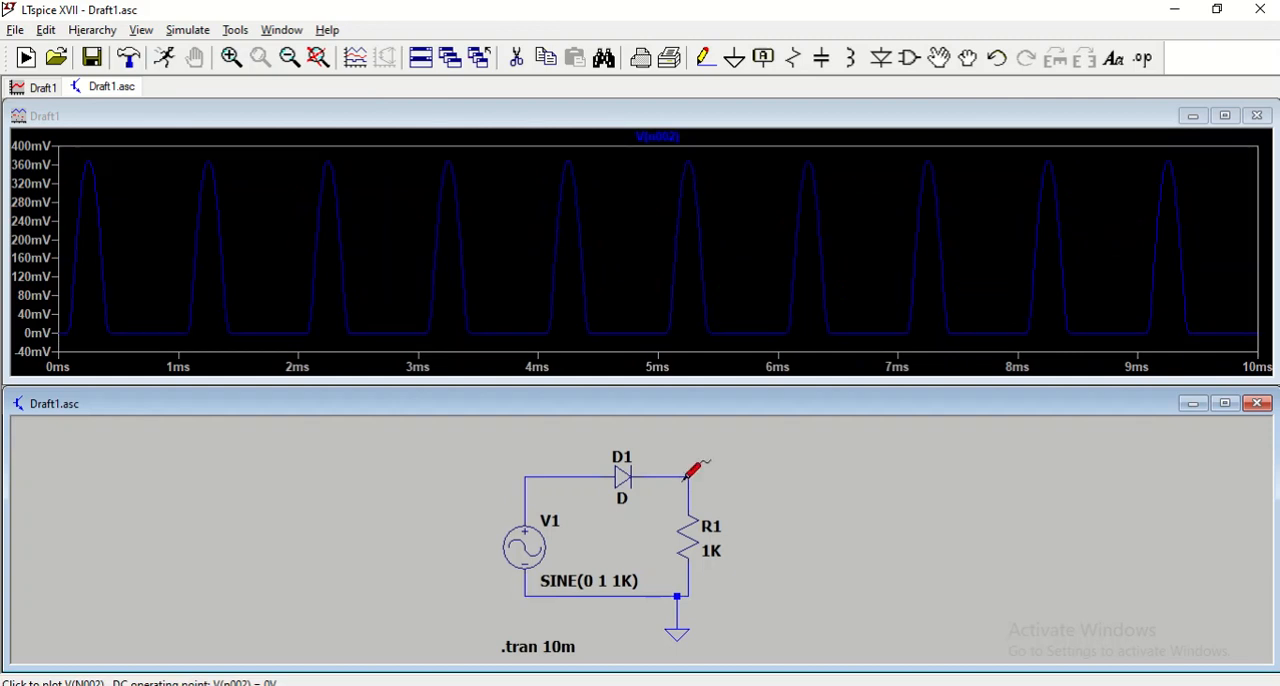
{"action": "left_click", "coordinate": [585, 479]}
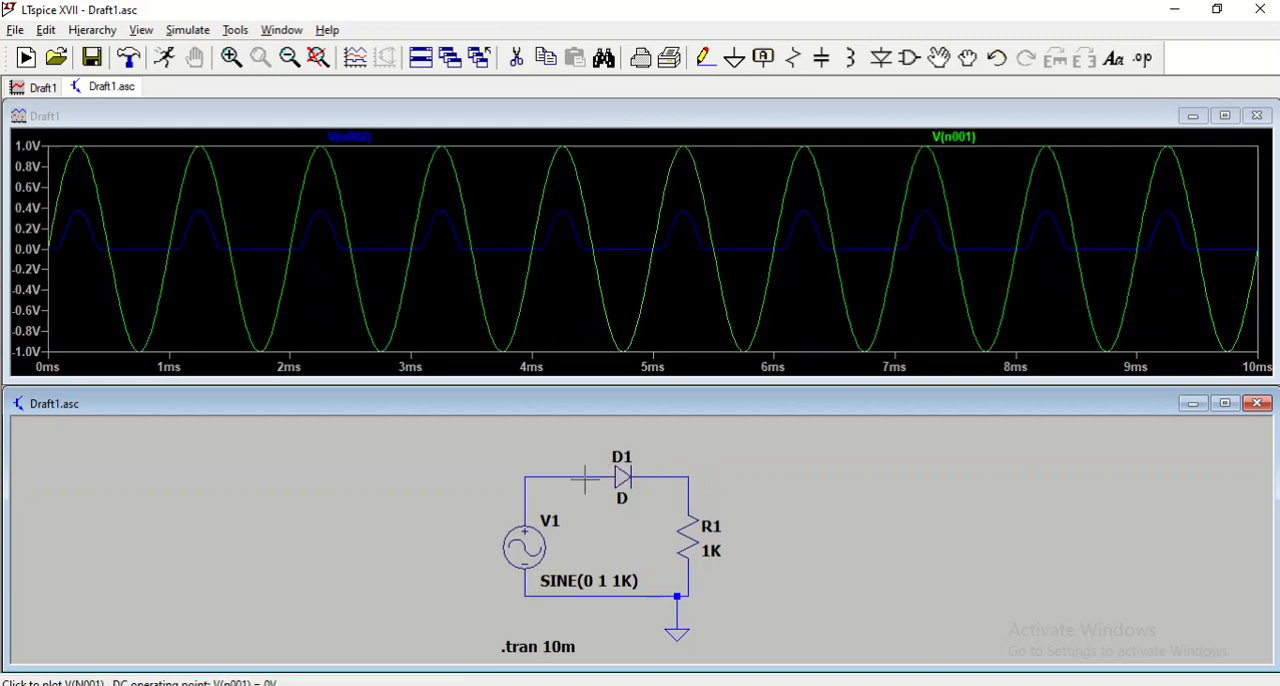
{"action": "left_click", "coordinate": [79, 210]}
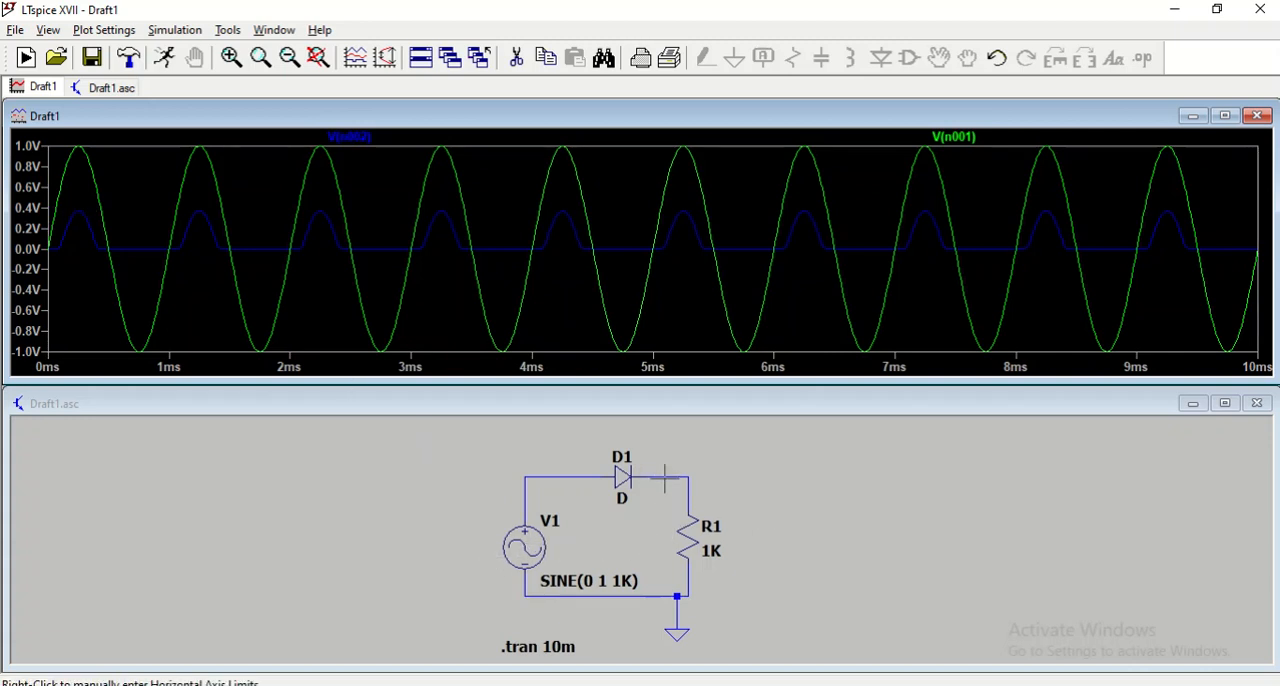
{"action": "left_click", "coordinate": [725, 482]}
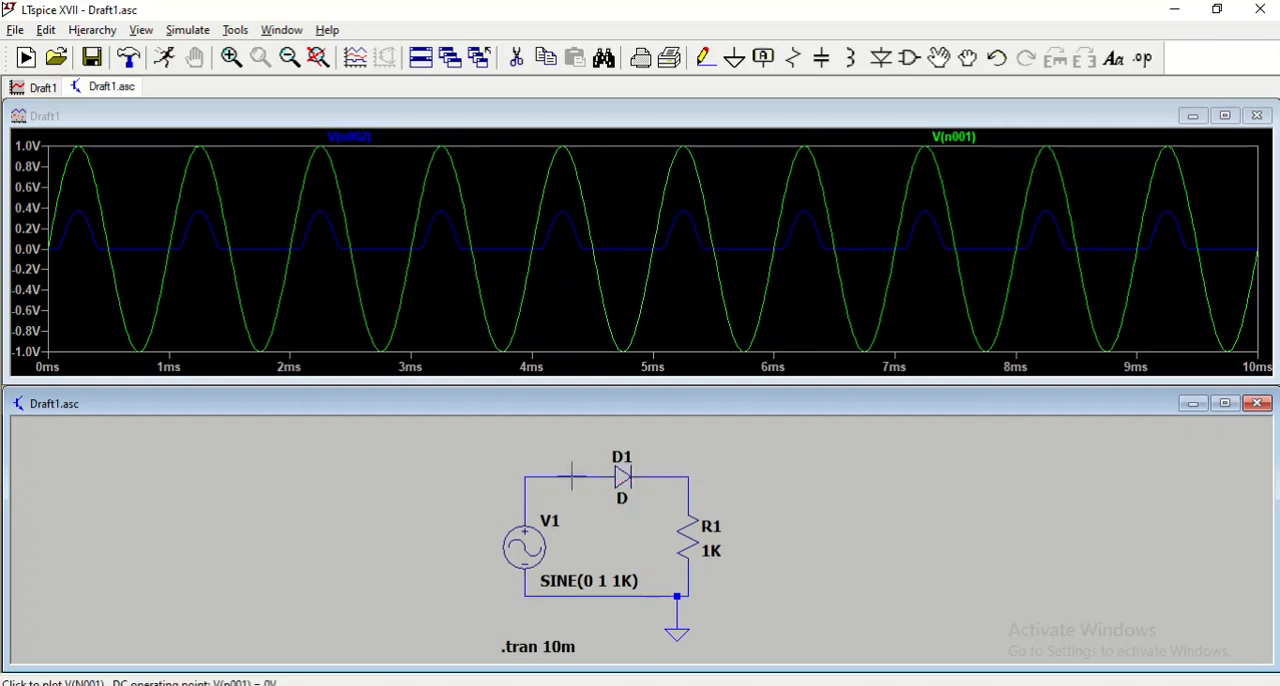
{"action": "left_click", "coordinate": [656, 477]}
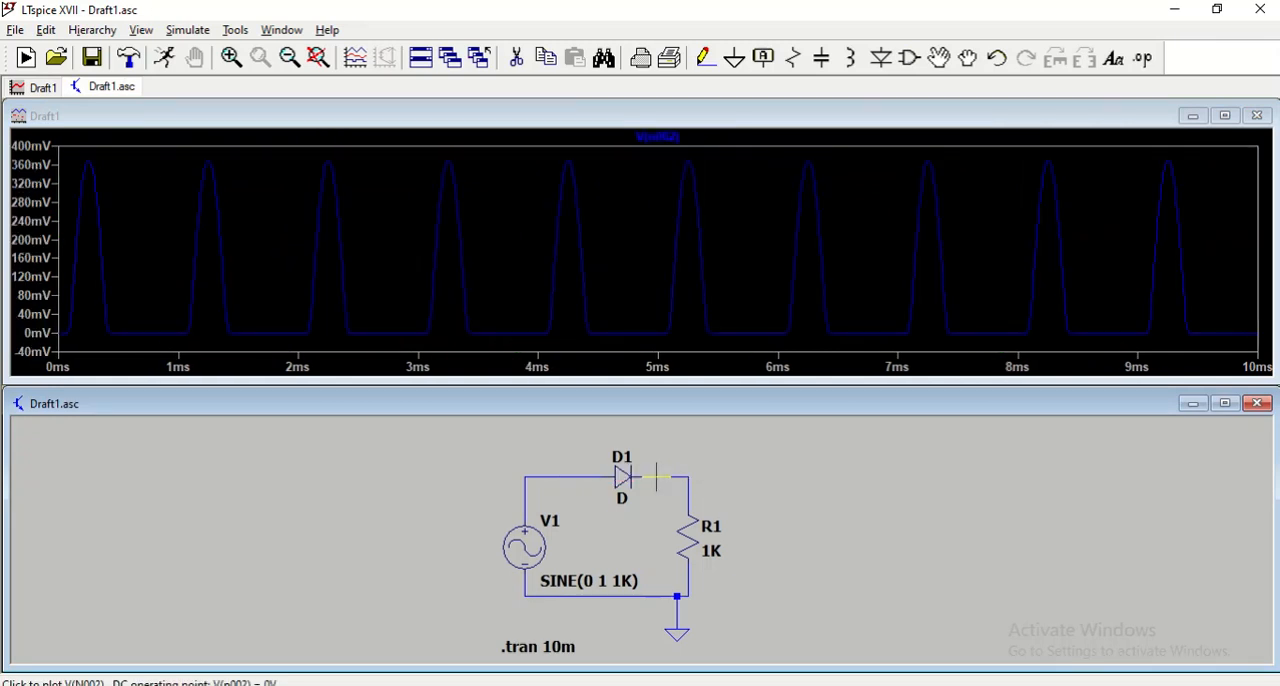
{"action": "left_click", "coordinate": [600, 480]}
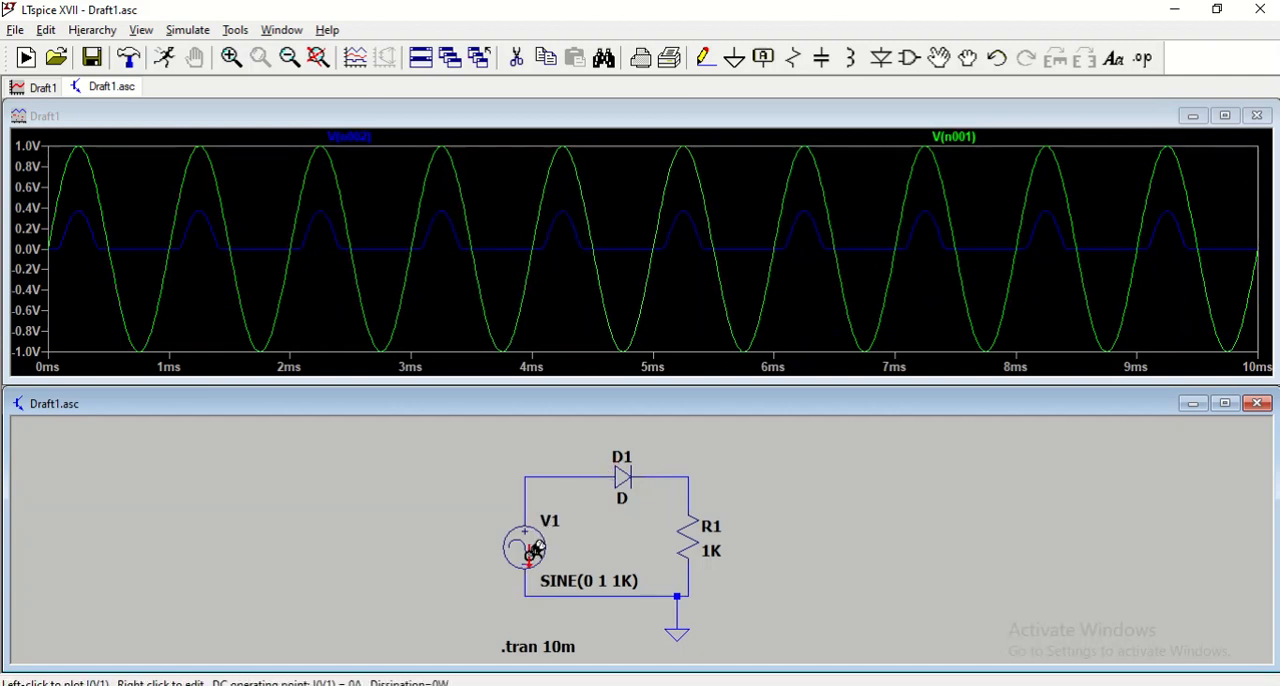
Close the waveform plot and set the sine amplitude of voltage source V1 to 2 V.
{"action": "left_click", "coordinate": [1257, 116]}
{"action": "right_click", "coordinate": [530, 540]}
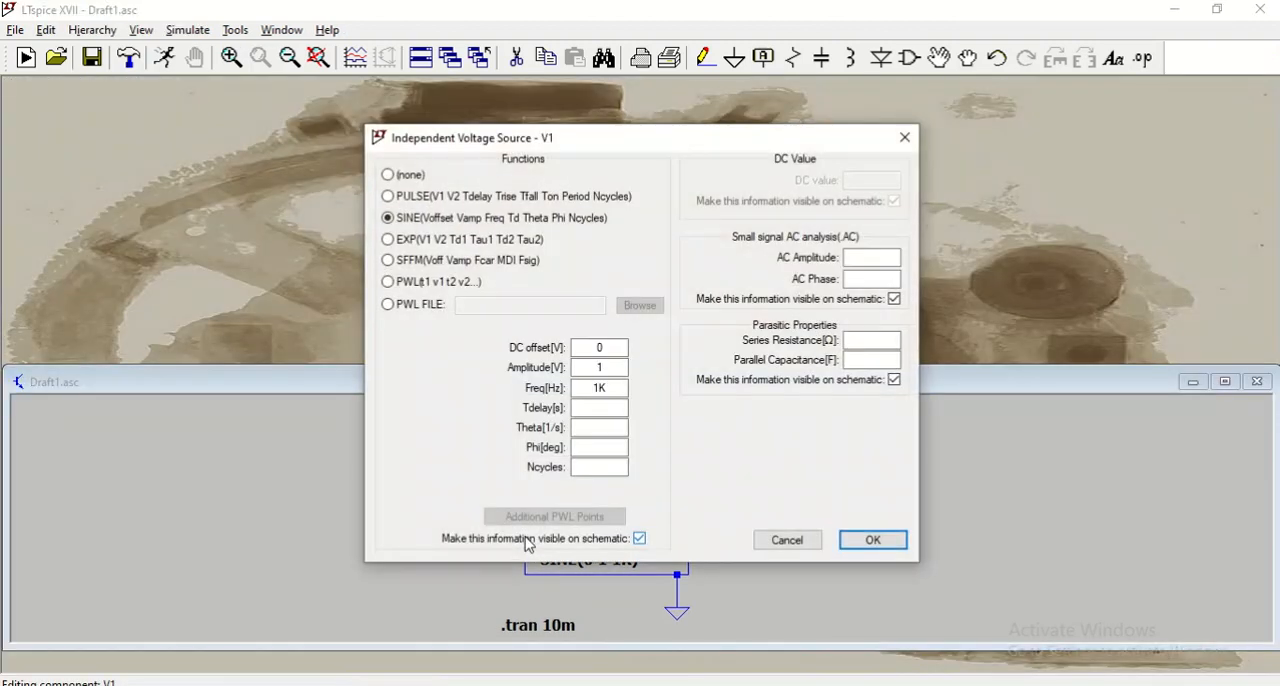
{"action": "left_click", "coordinate": [610, 368]}
{"action": "type", "text": "2"}
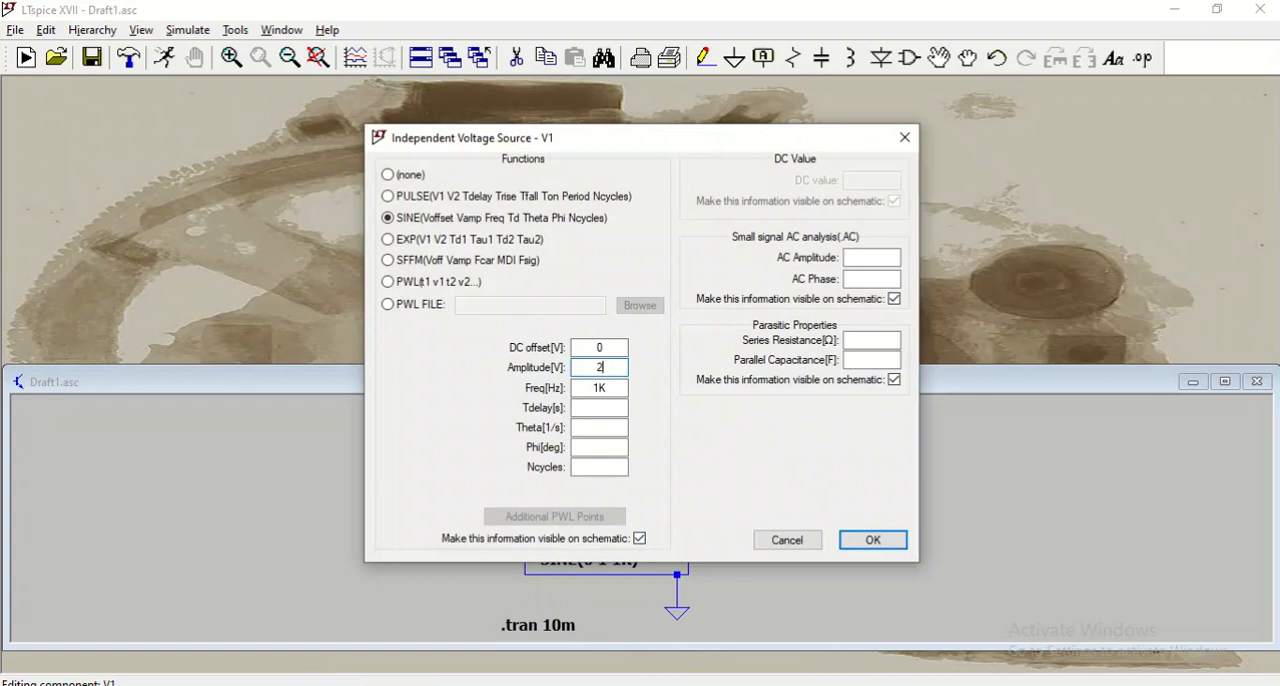
{"action": "key", "text": "Return"}
Rerun the transient simulation and plot the voltages before D1 and at the upper end of R1.
{"action": "left_click", "coordinate": [164, 57]}
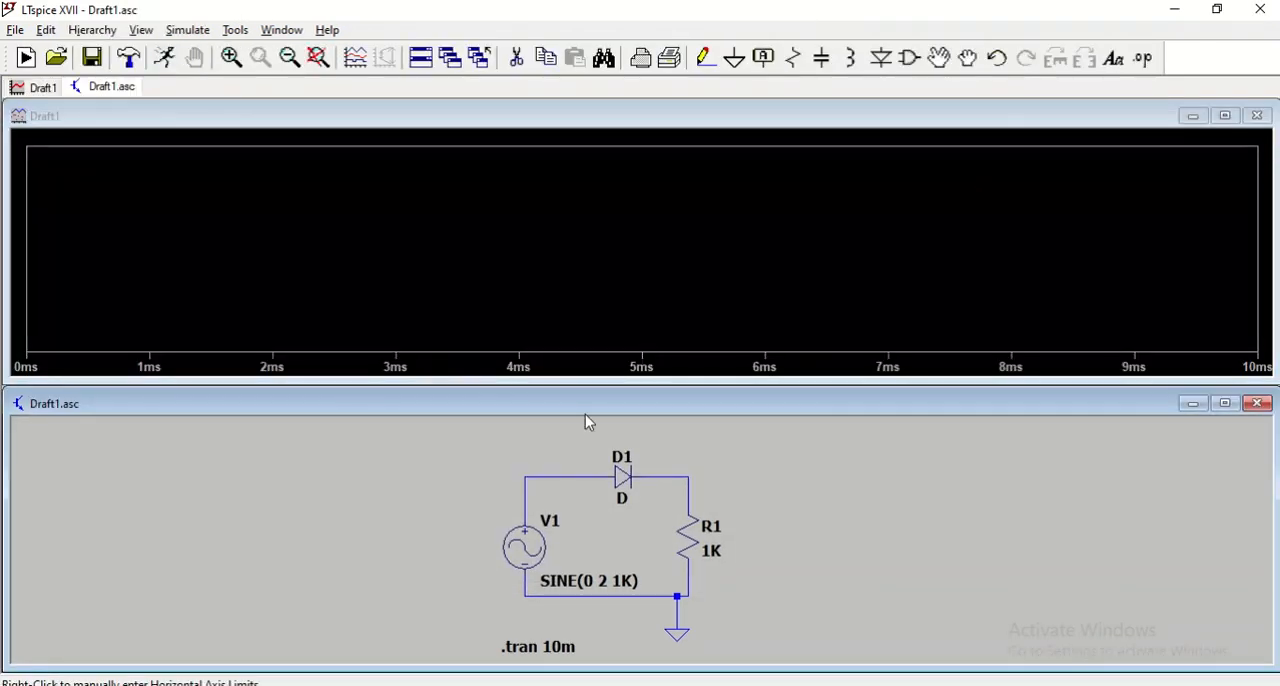
{"action": "left_click", "coordinate": [564, 478]}
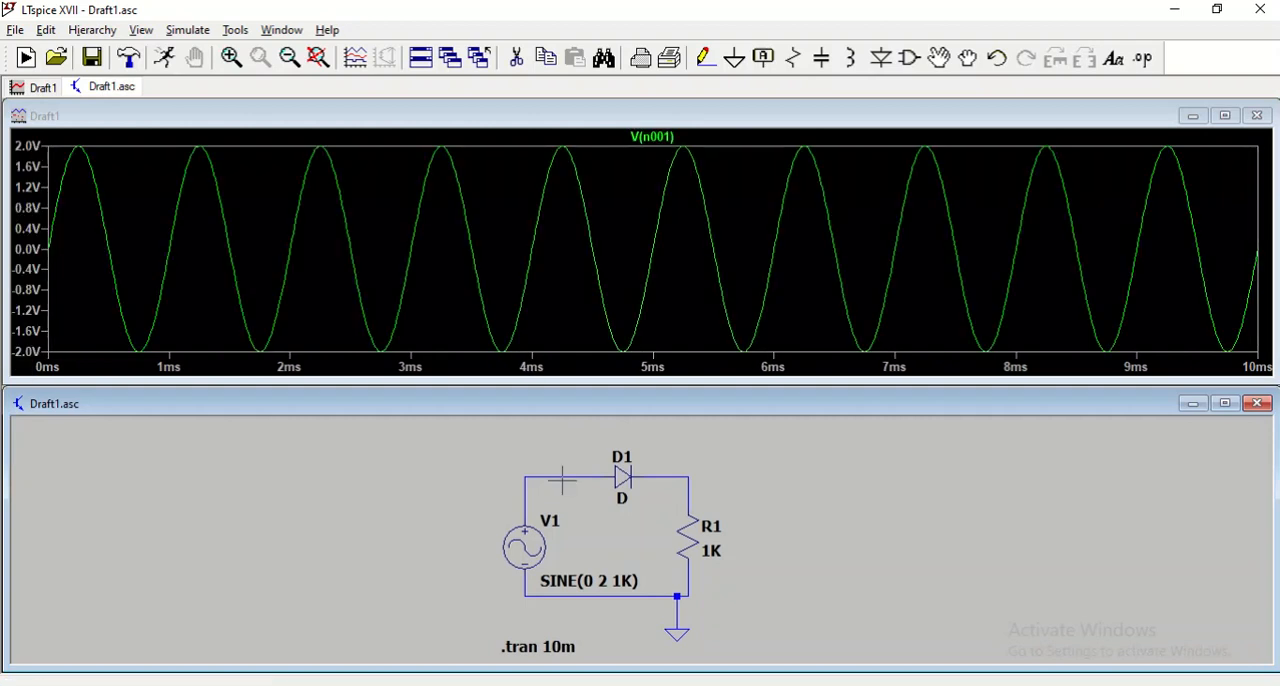
{"action": "left_click", "coordinate": [683, 476]}
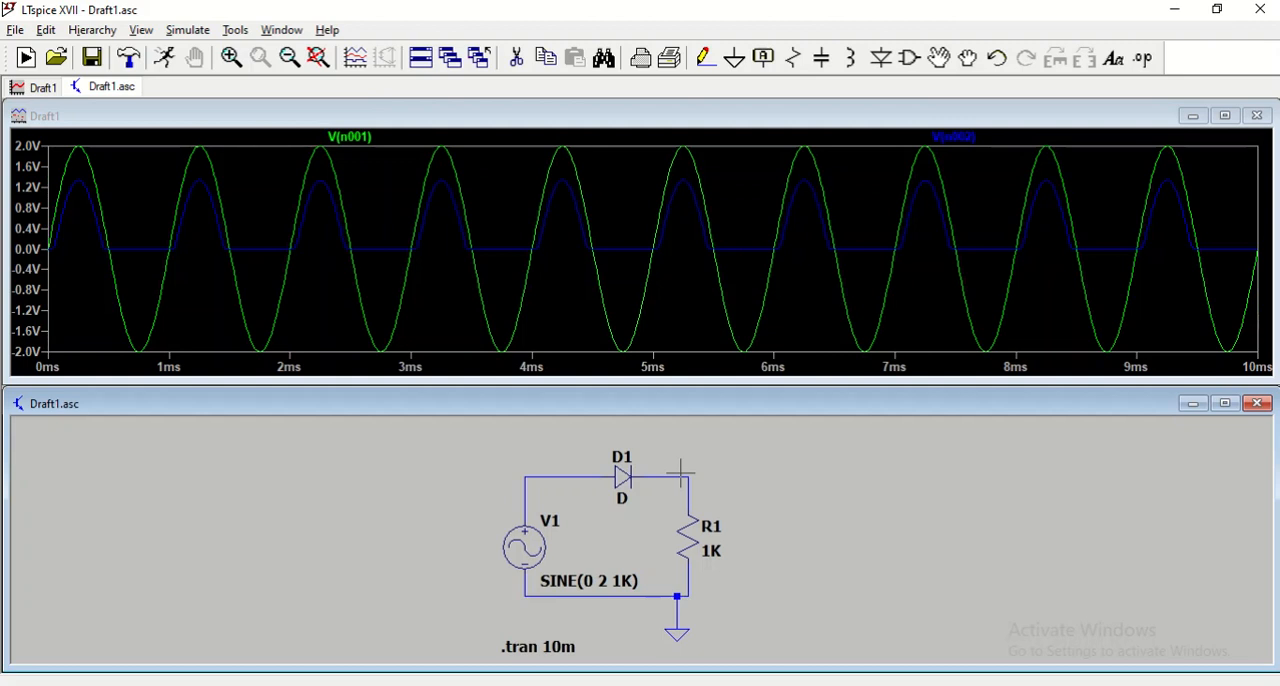
{"action": "mouse_move", "coordinate": [557, 3]}
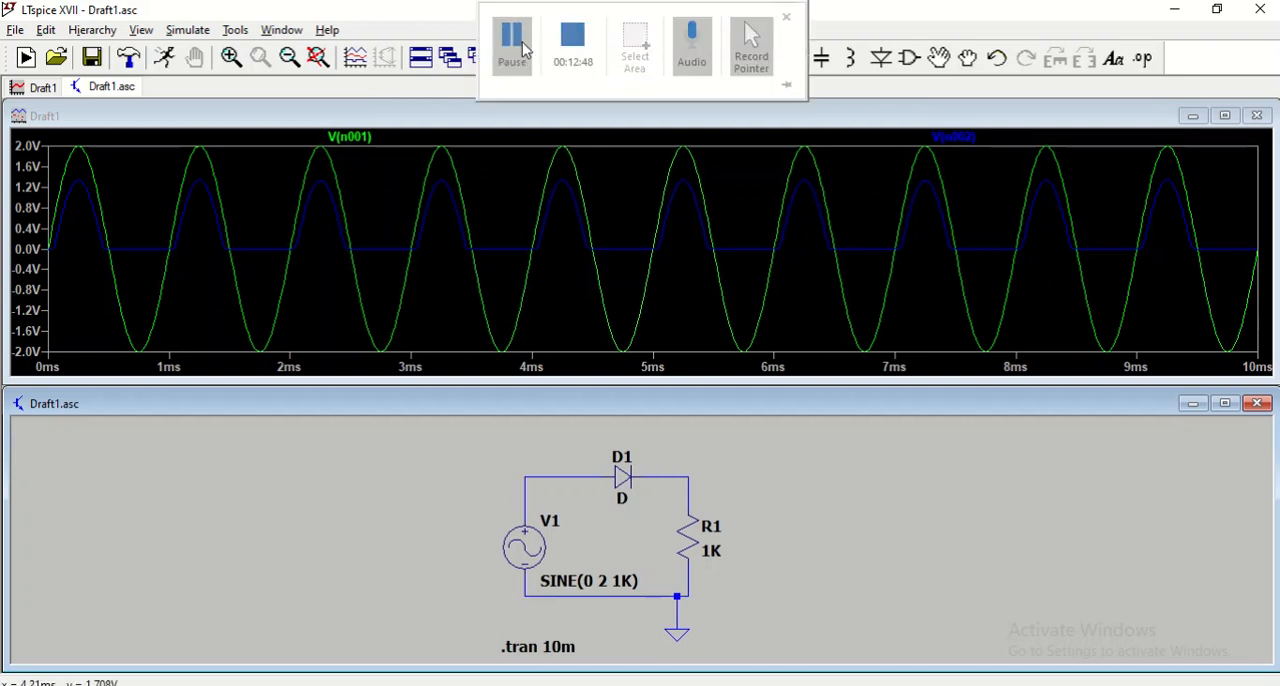
{"action": "left_click", "coordinate": [520, 37]}
{"action": "left_click", "coordinate": [758, 495]}
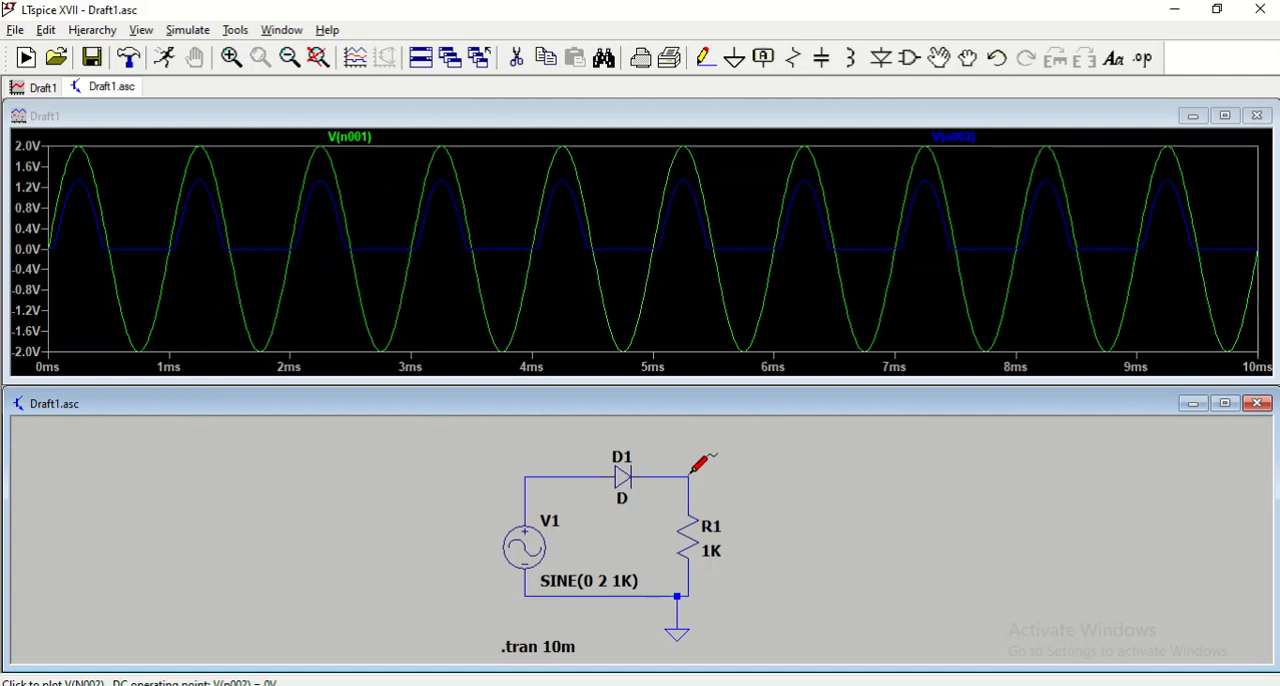
View the input voltage alone, the output voltage alone, and both waveforms overlaid for the 2 V source.
{"action": "left_click", "coordinate": [578, 478]}
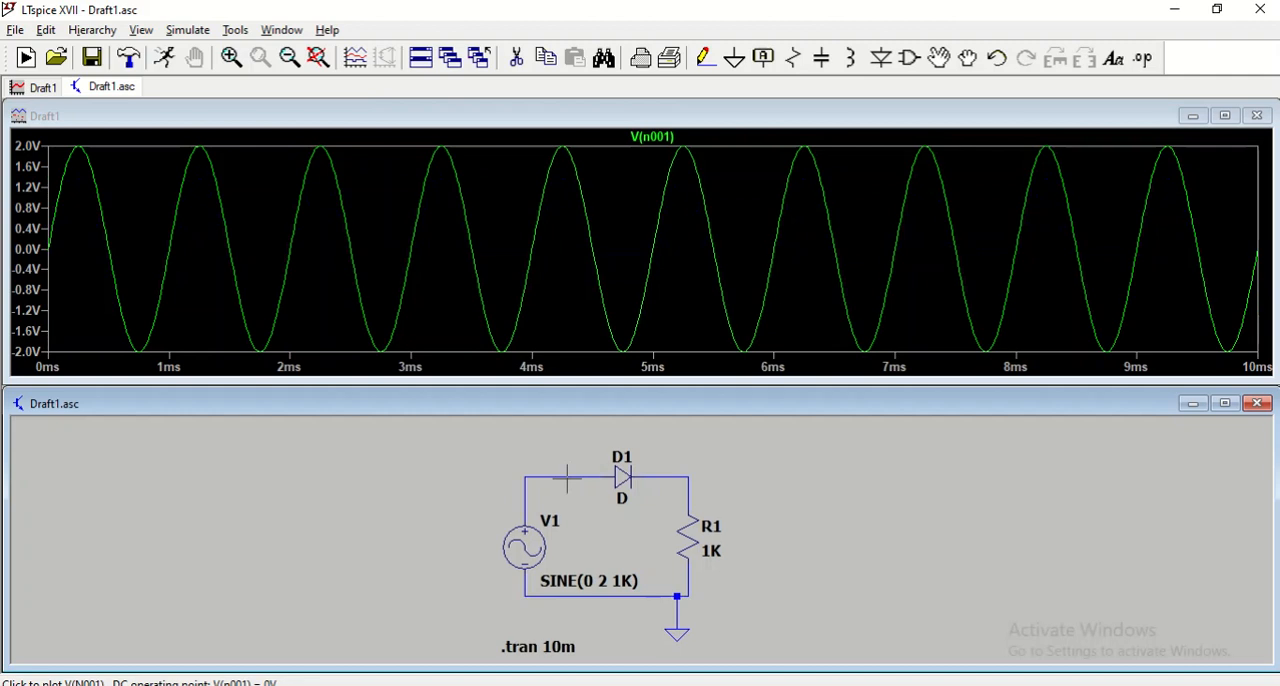
{"action": "left_click", "coordinate": [681, 474]}
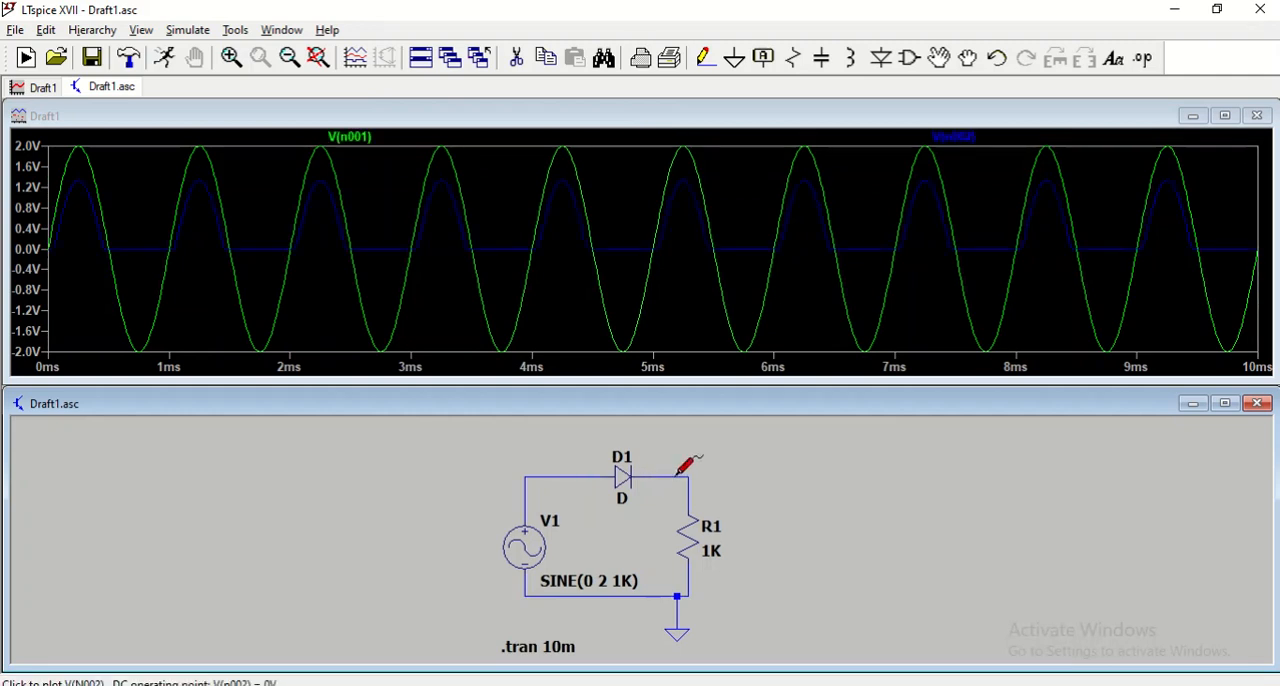
{"action": "left_click", "coordinate": [568, 475]}
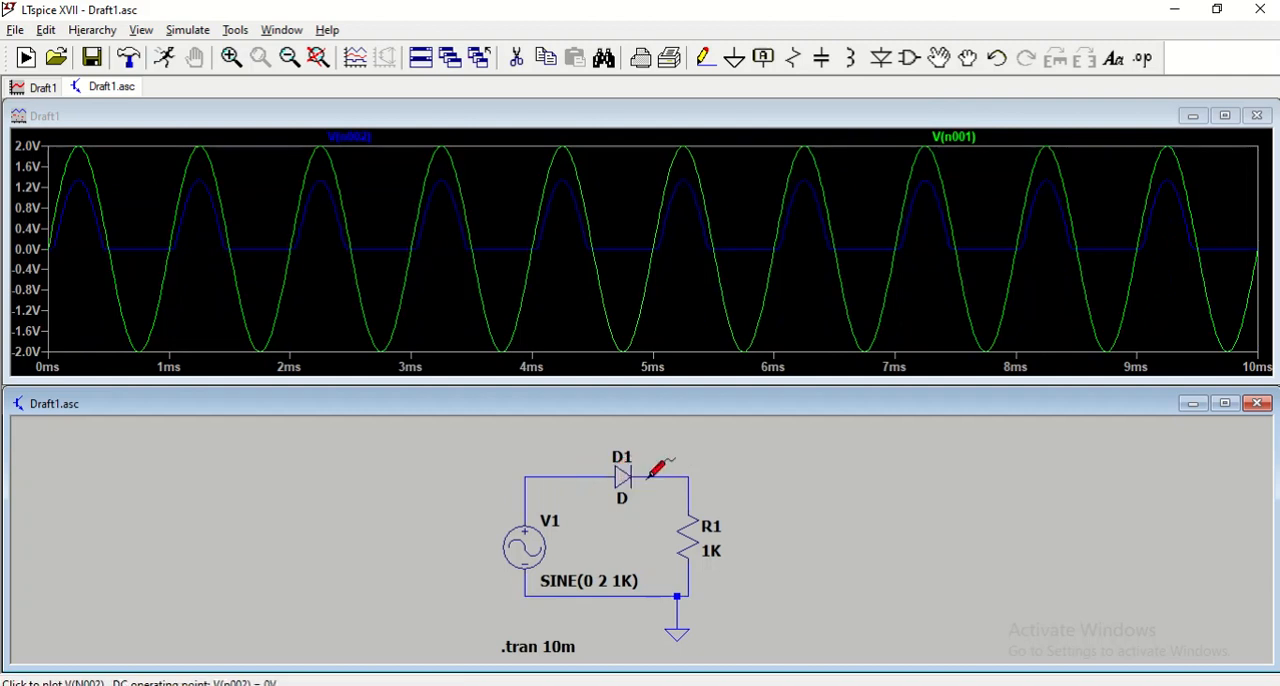